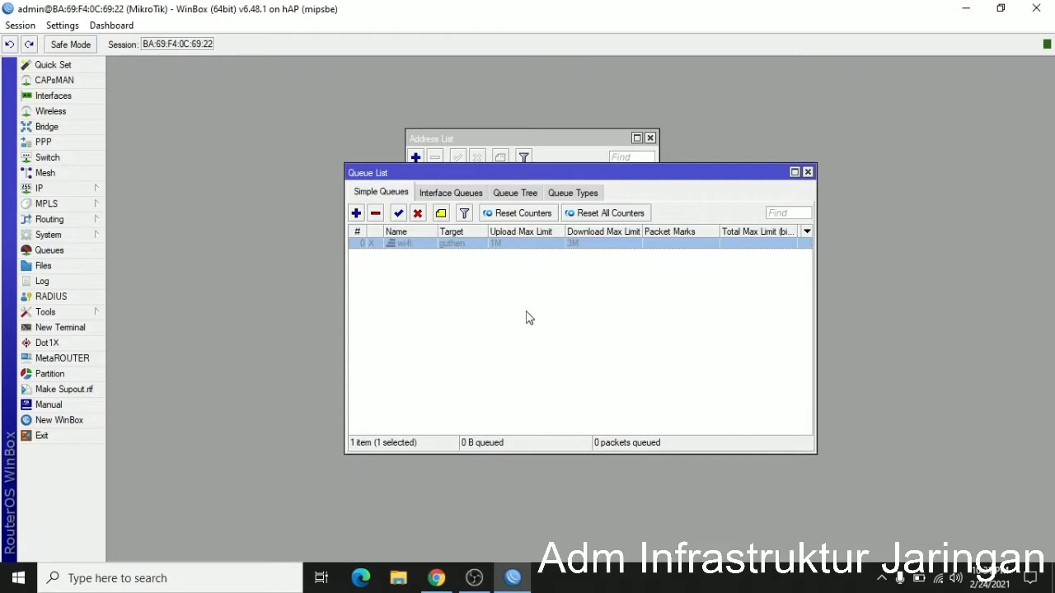
Step: Switch to Chrome and reload the YouTube home page to check that the site is reachable
left_click(436, 578)
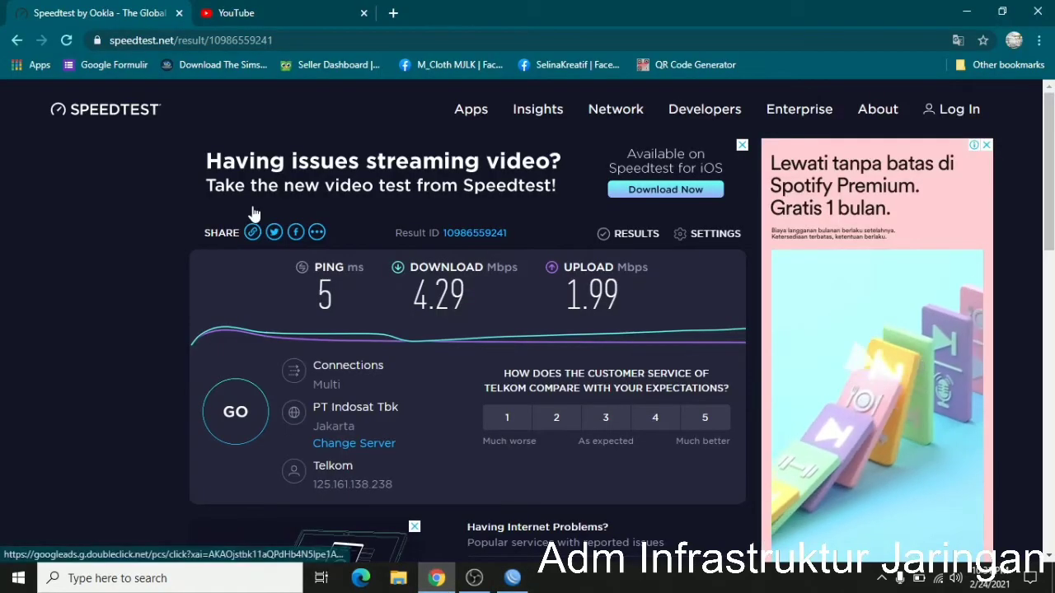
left_click(239, 12)
left_click(69, 40)
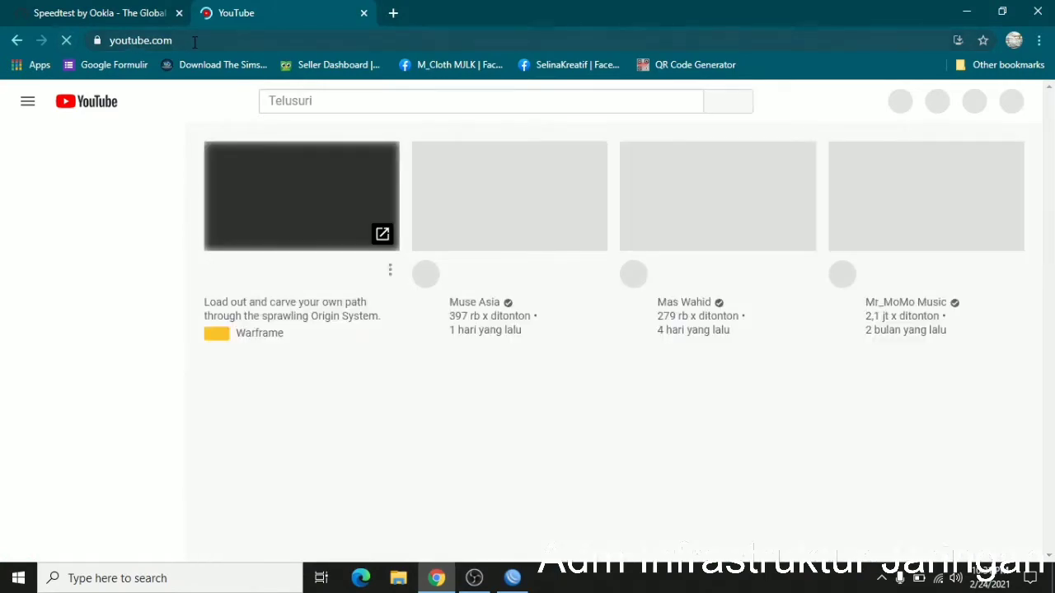
left_click(109, 44)
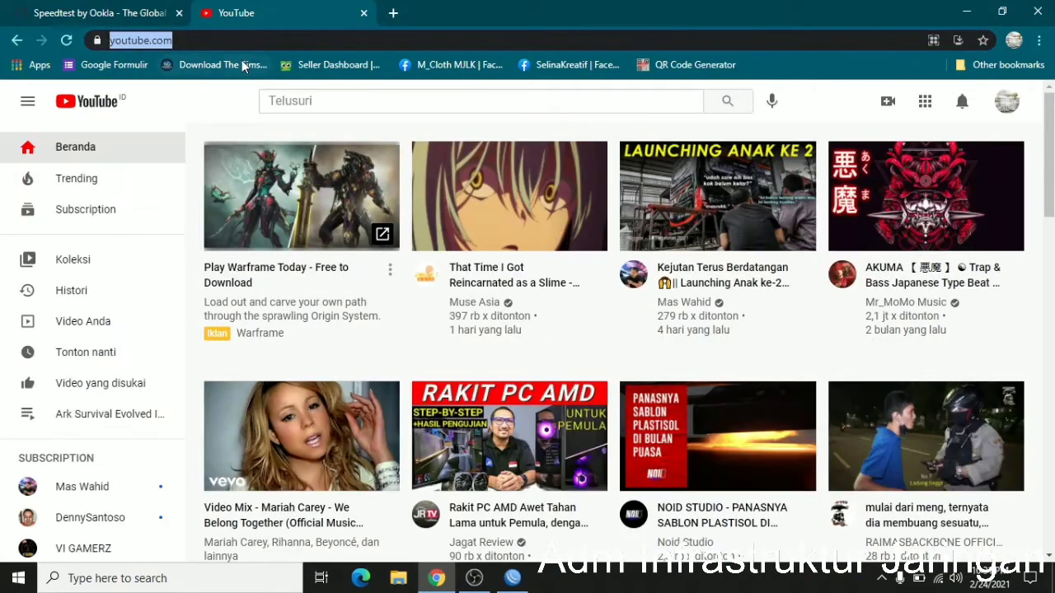
Step: Switch back to WinBox and open the Layer7 protocol list of the IP firewall
left_click(515, 578)
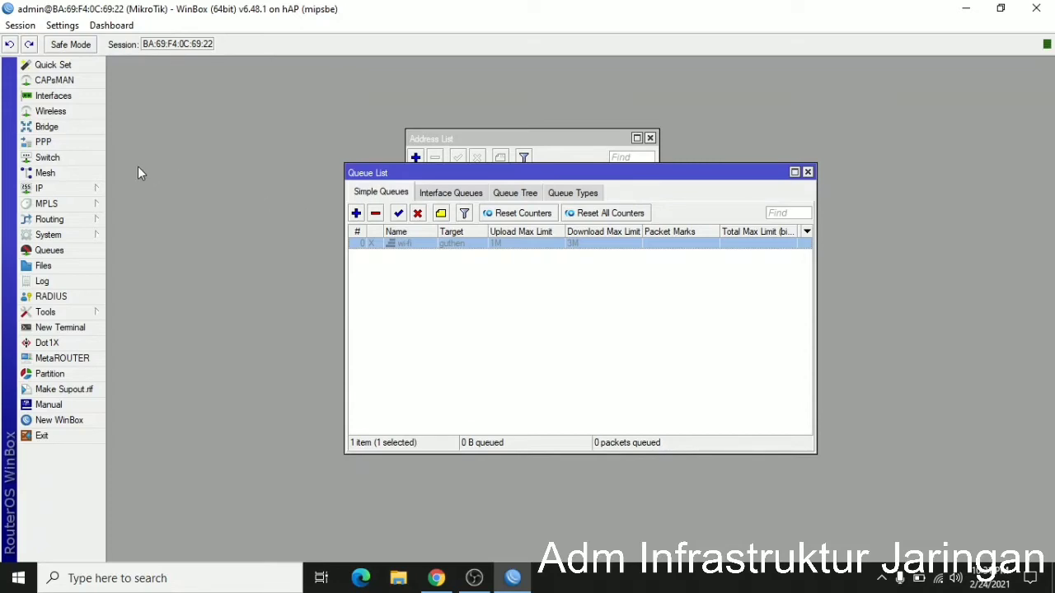
left_click(56, 191)
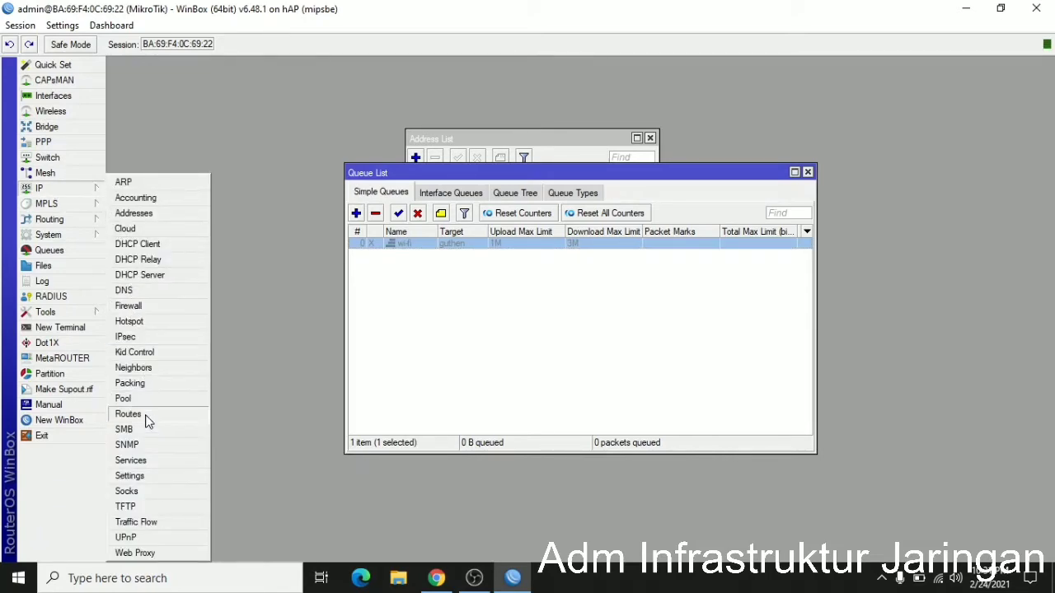
left_click(138, 308)
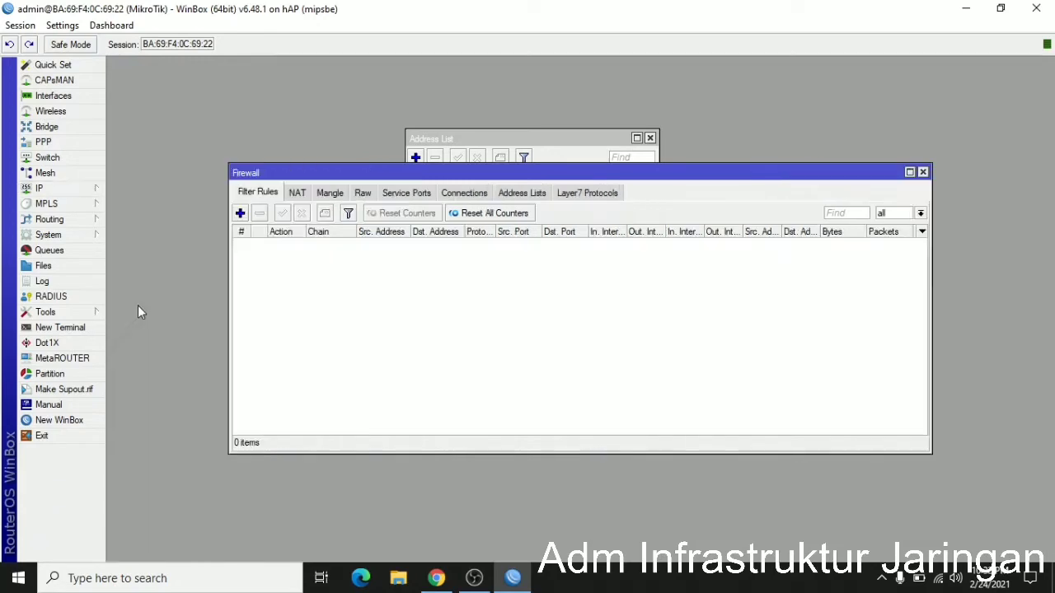
left_click(601, 197)
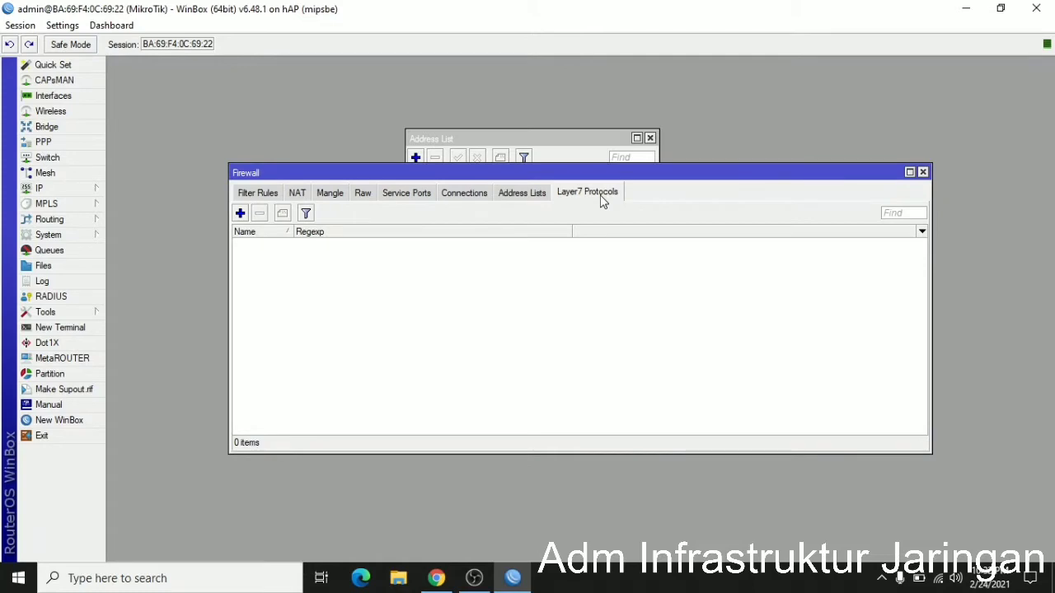
Step: Create a Layer7 protocol named "blokir youtube" with the regexp ^.+(youtube.com).*$ and save it
left_click(240, 214)
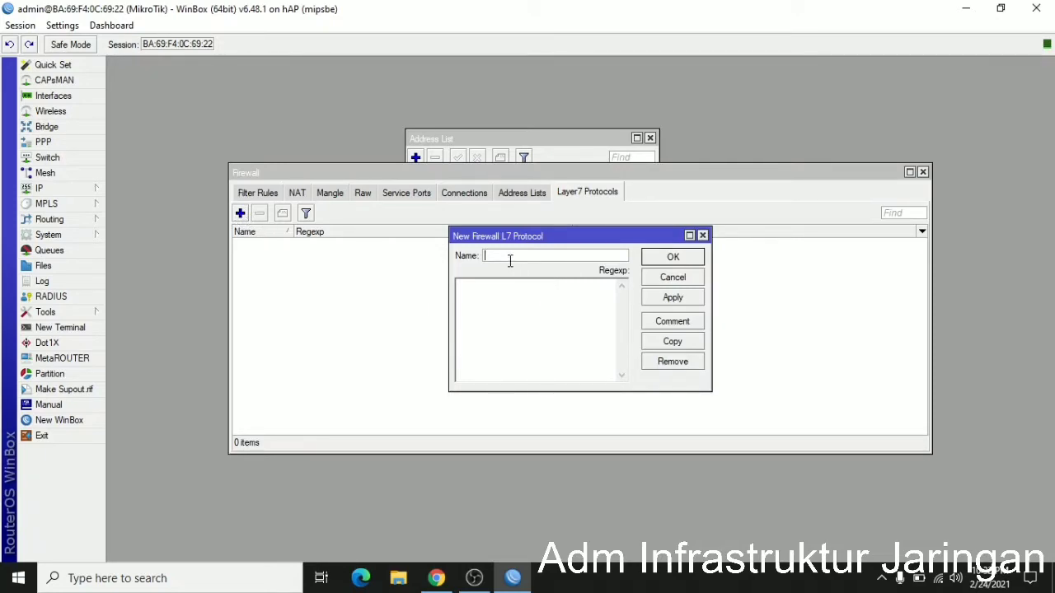
type("blokir youtube")
left_click(584, 309)
type("^.+(youtube.com")
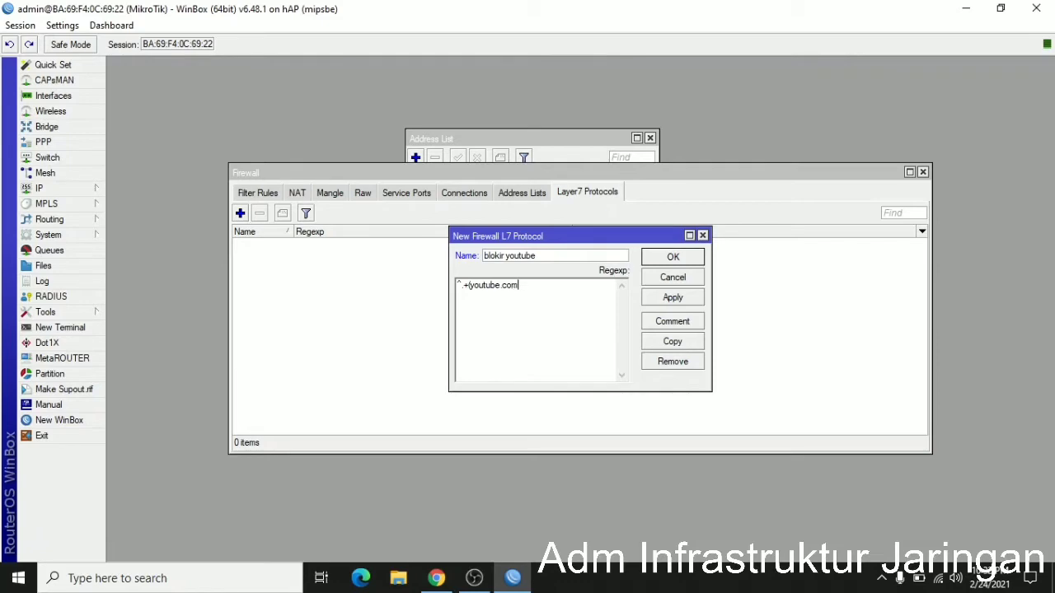
type(").*$")
double_click(502, 286)
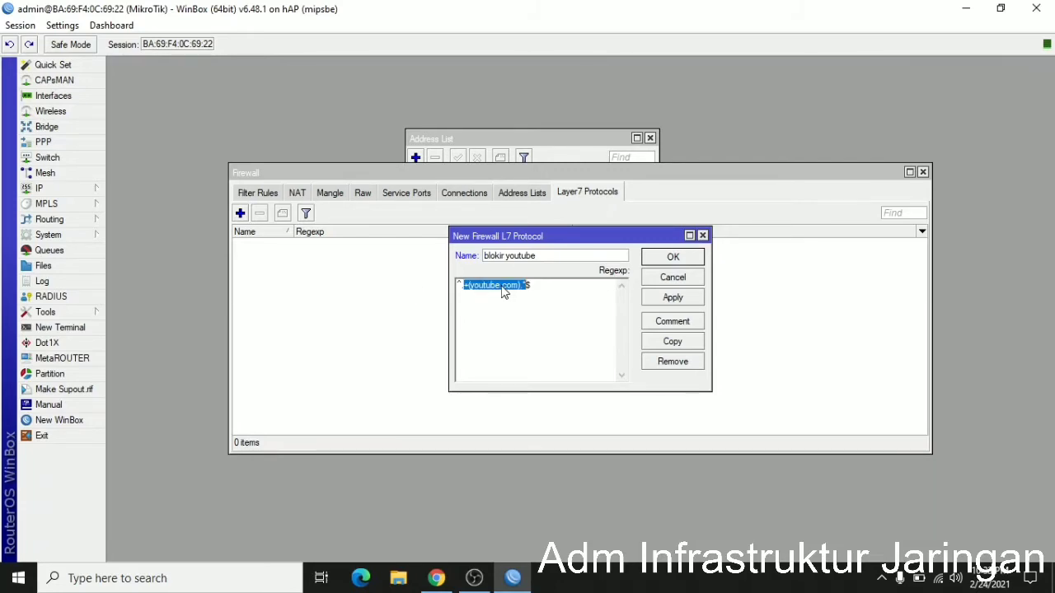
left_click(510, 294)
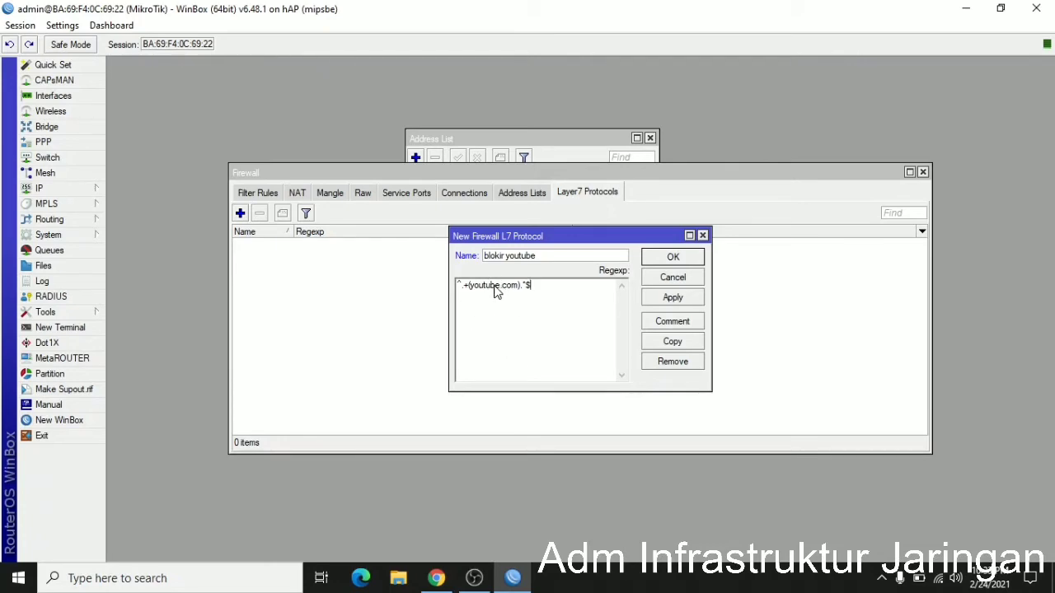
left_click(673, 298)
left_click(672, 258)
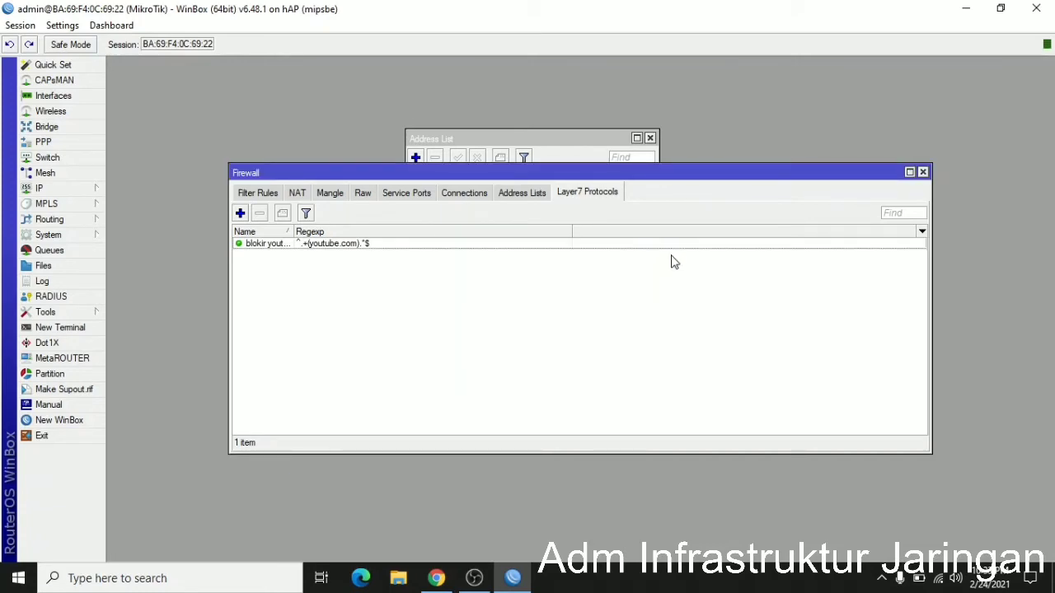
Step: Start a new firewall filter rule on the forward chain and enable its source address
left_click(275, 196)
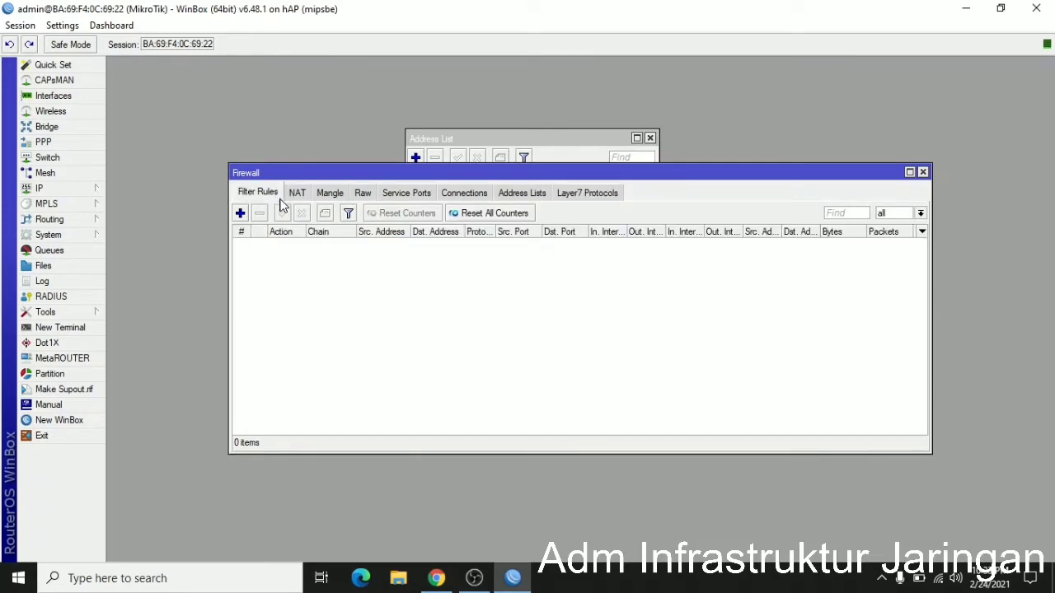
left_click(240, 213)
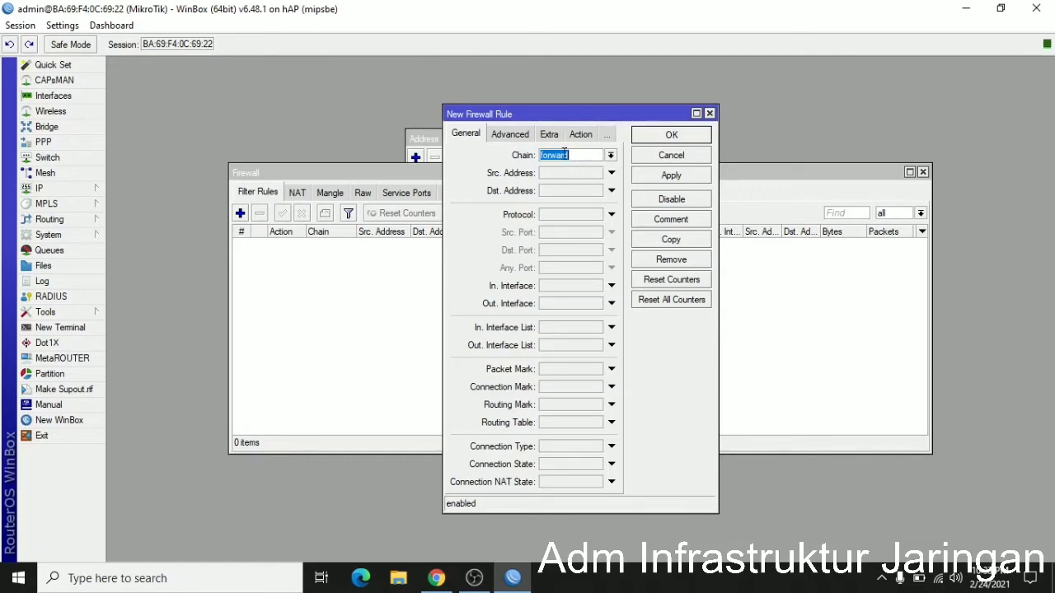
left_click(611, 156)
left_click(583, 177)
left_click(611, 156)
left_click(588, 174)
left_click(612, 173)
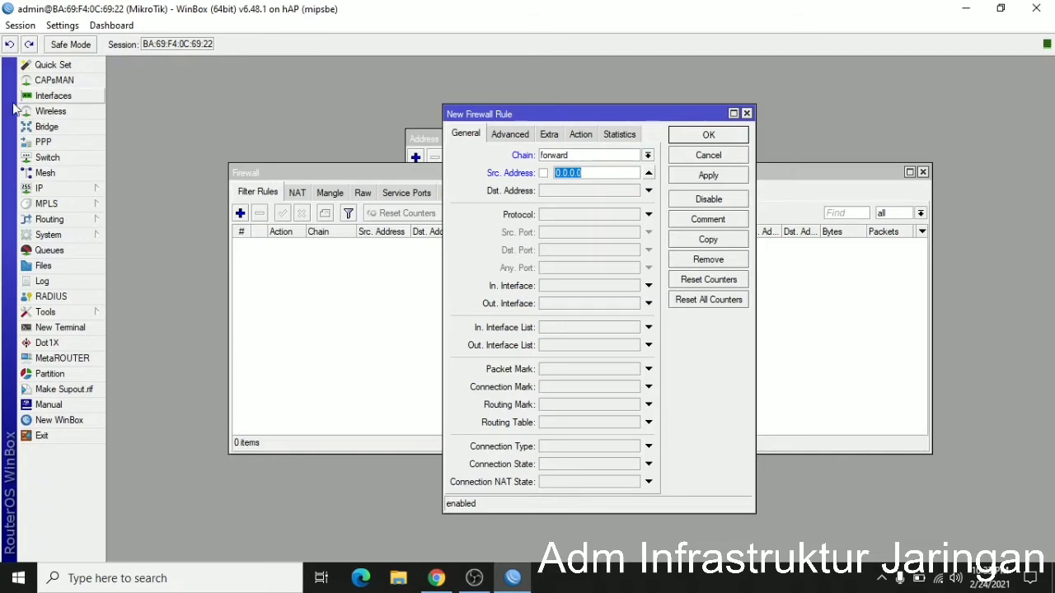
Step: Look up the guthen network in the IP address list and check which Wi-Fi network the computer uses
left_click(60, 189)
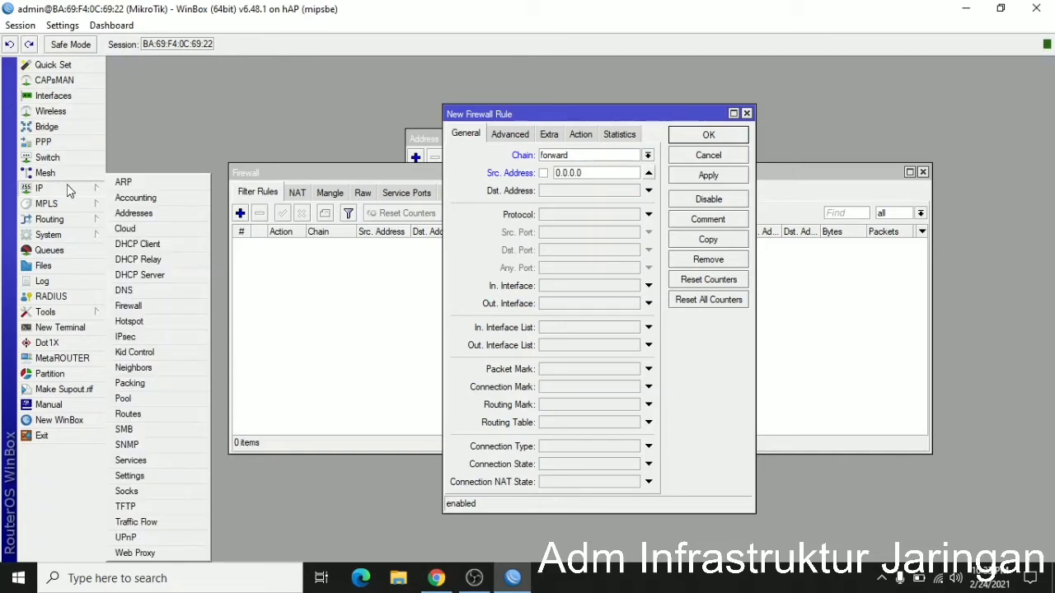
left_click(131, 218)
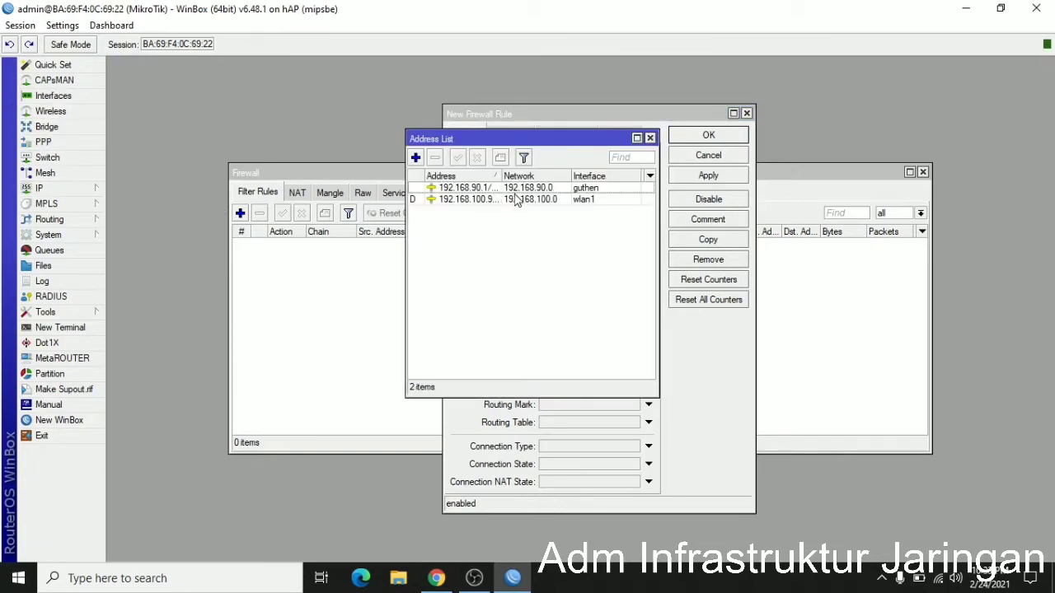
left_click_drag(658, 189, 776, 188)
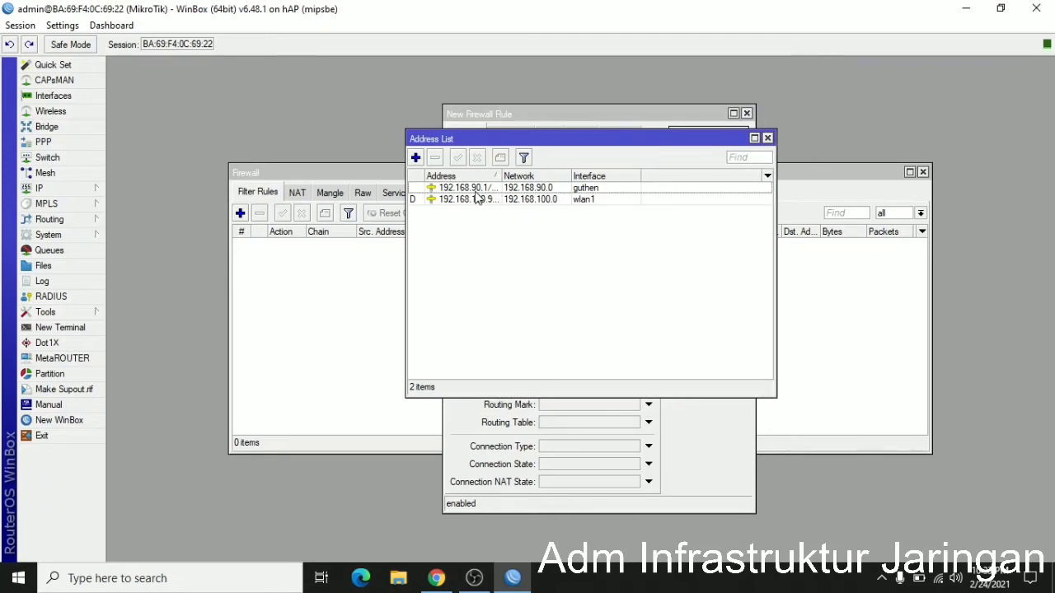
left_click(938, 579)
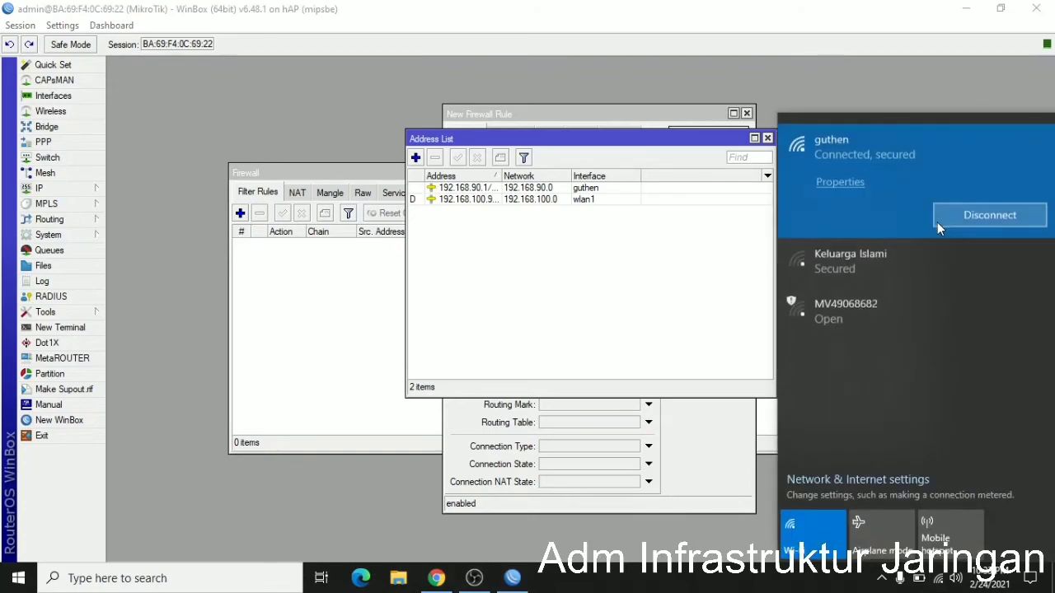
left_click(483, 189)
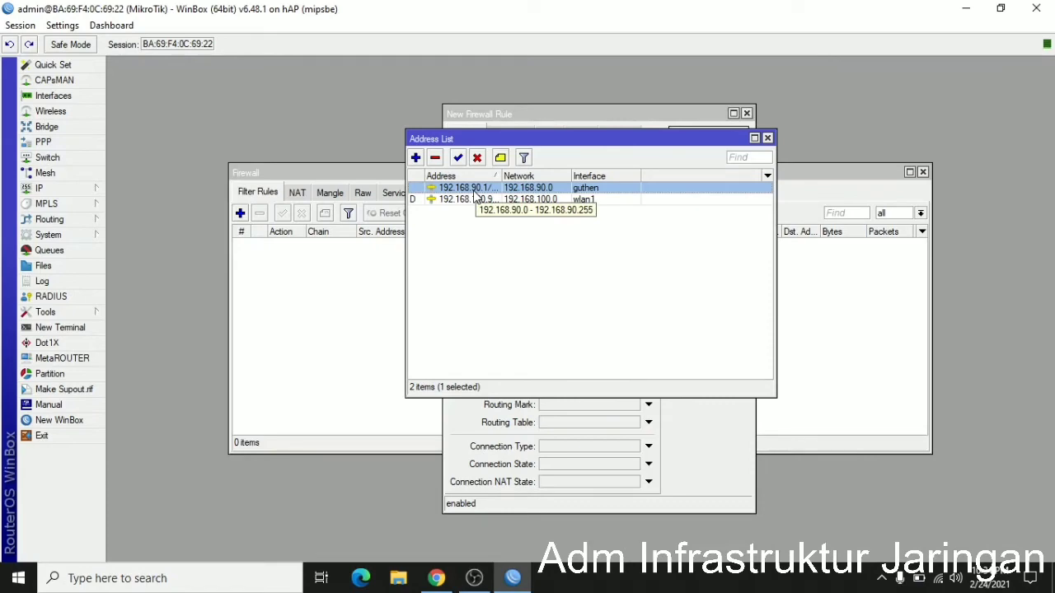
left_click_drag(545, 139, 322, 206)
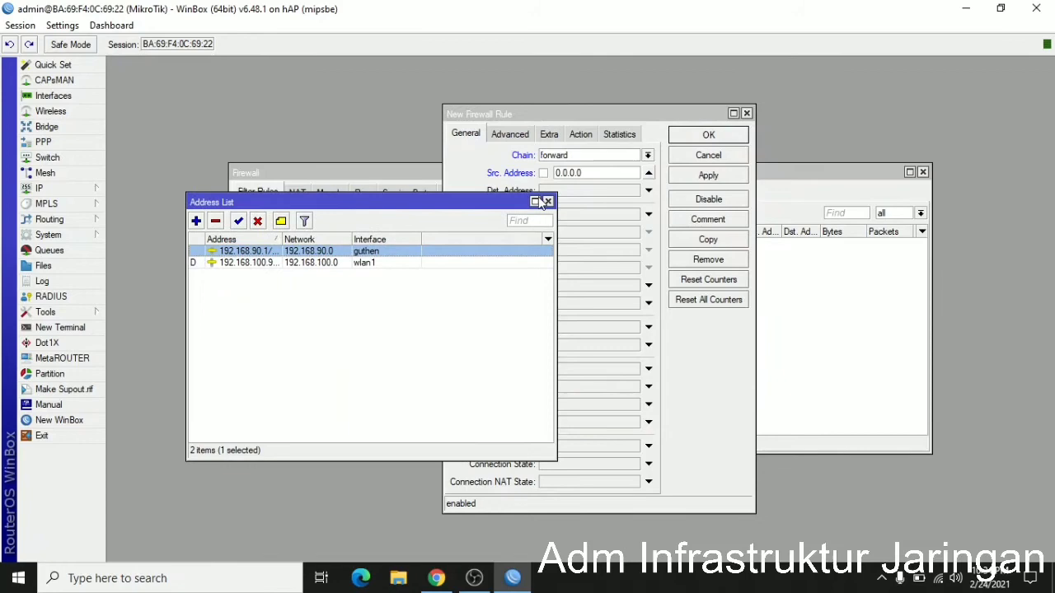
Step: Set the new filter rule's source address to 192.168.90.0/24
left_click(591, 171)
left_click_drag(591, 172, 499, 179)
type("1")
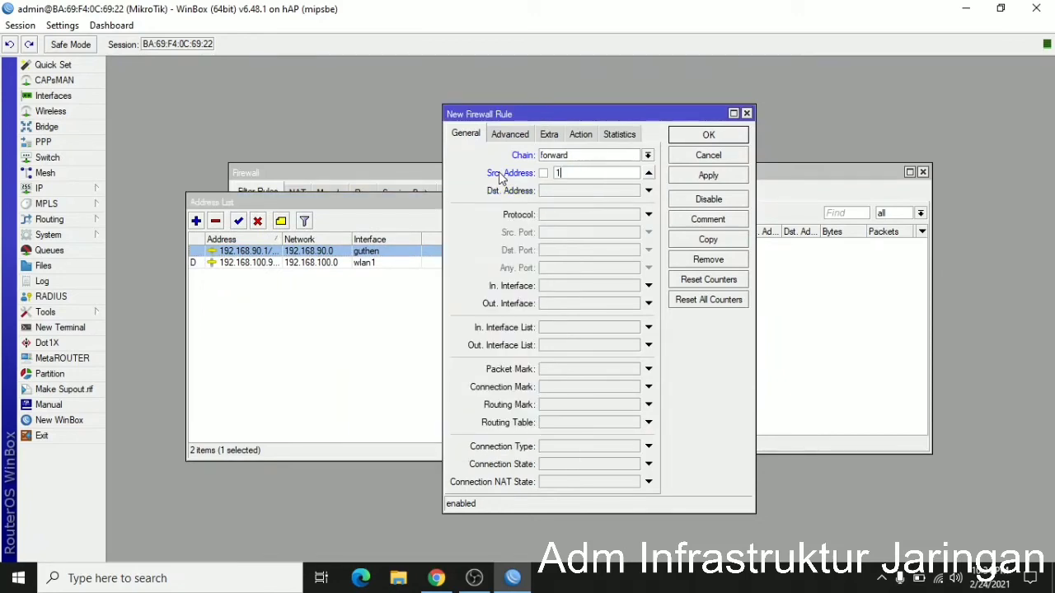
type("92.168.90.0/24")
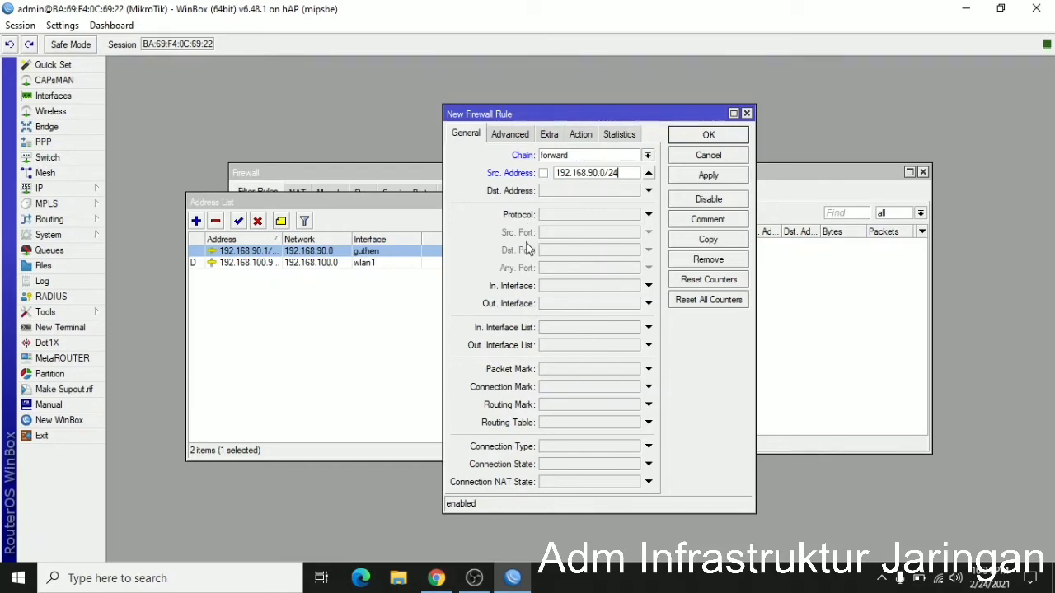
Step: Set the filter rule's Layer7 protocol to "blokir youtube"
left_click(511, 135)
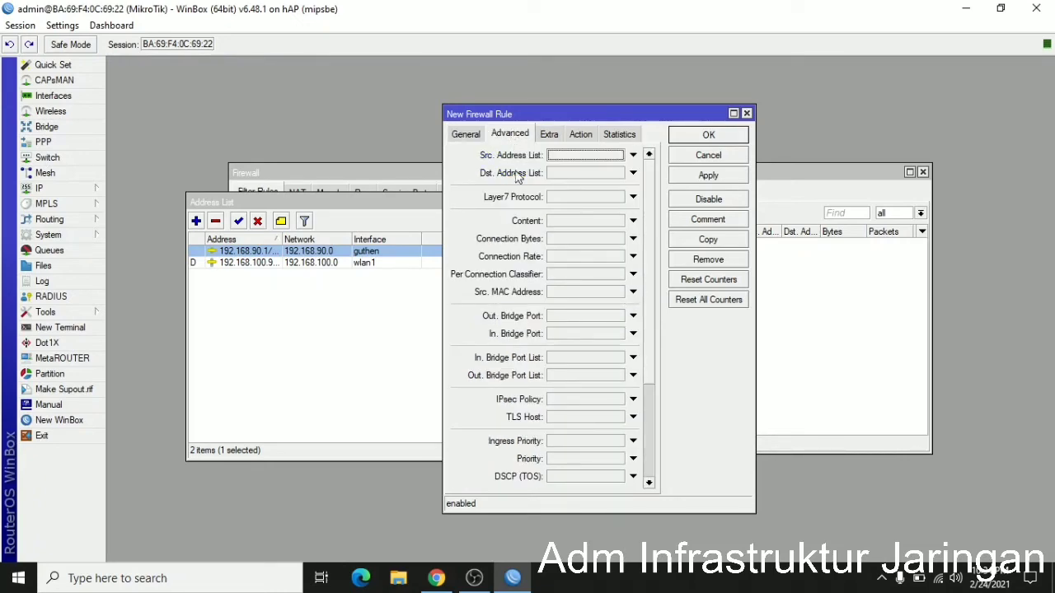
left_click(476, 138)
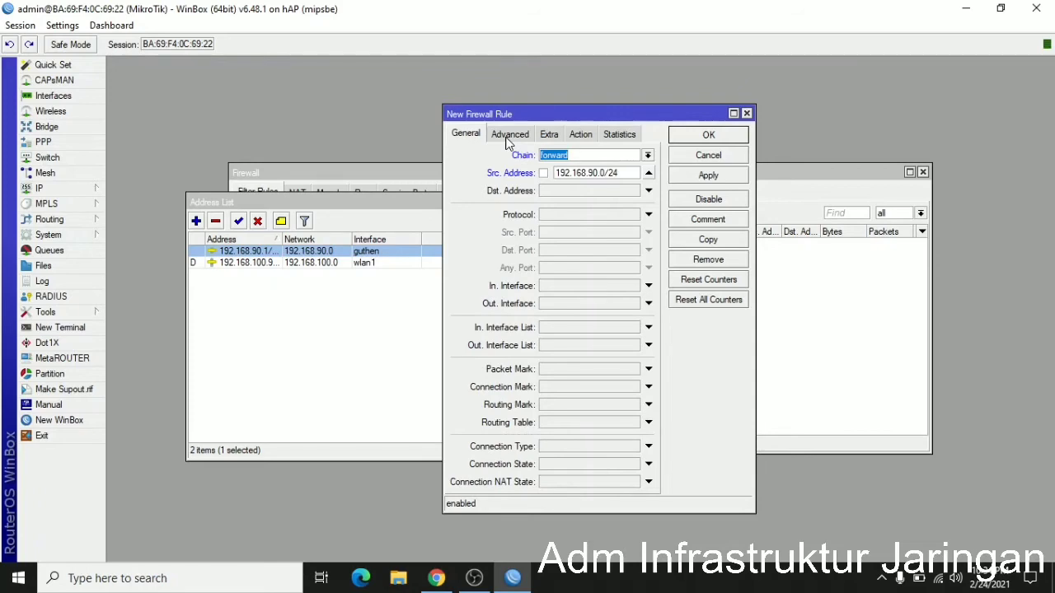
left_click(509, 138)
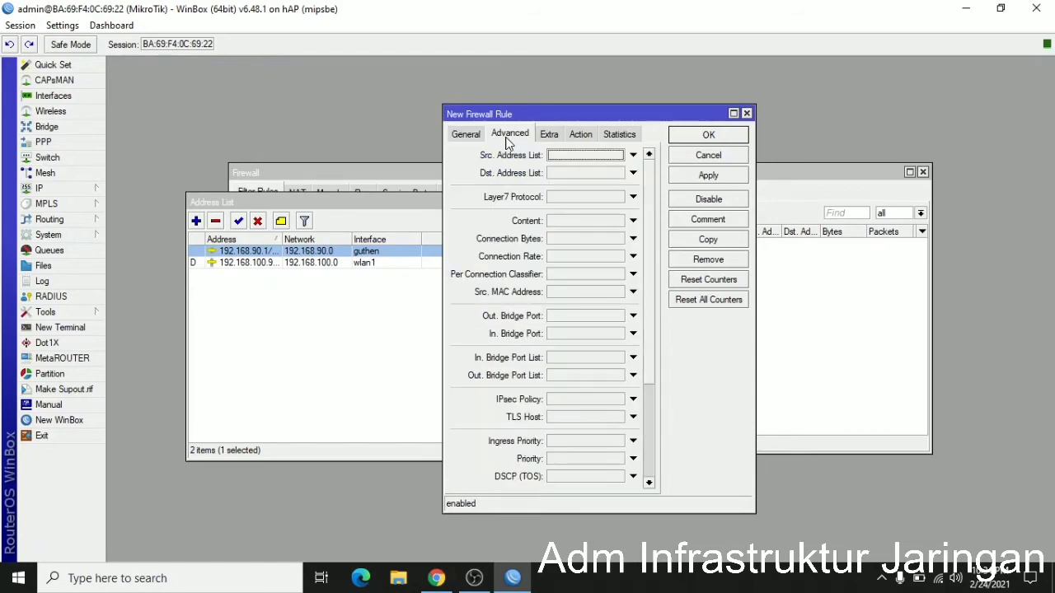
left_click(632, 199)
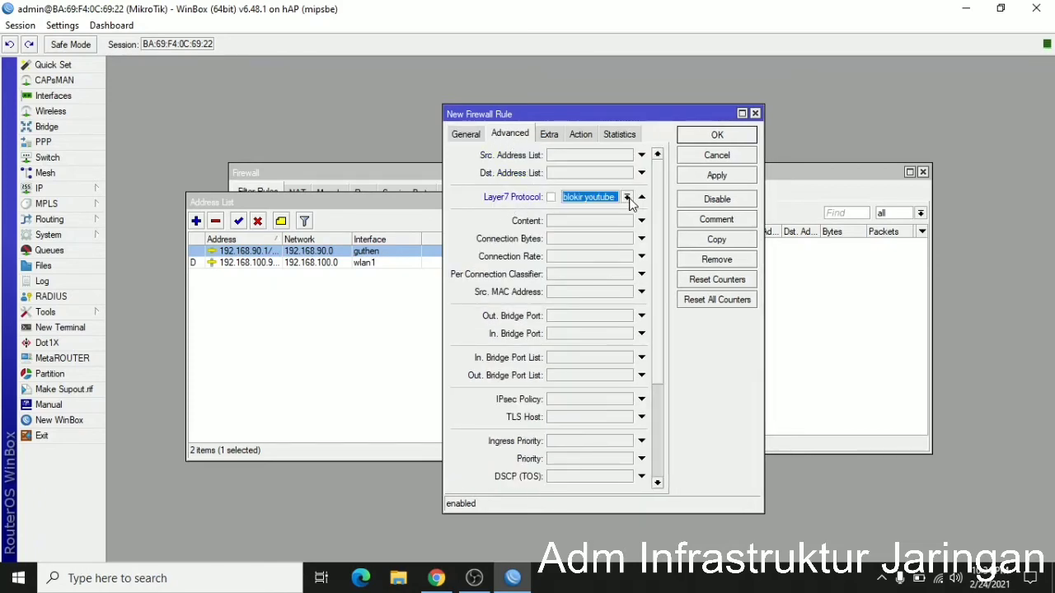
left_click(627, 198)
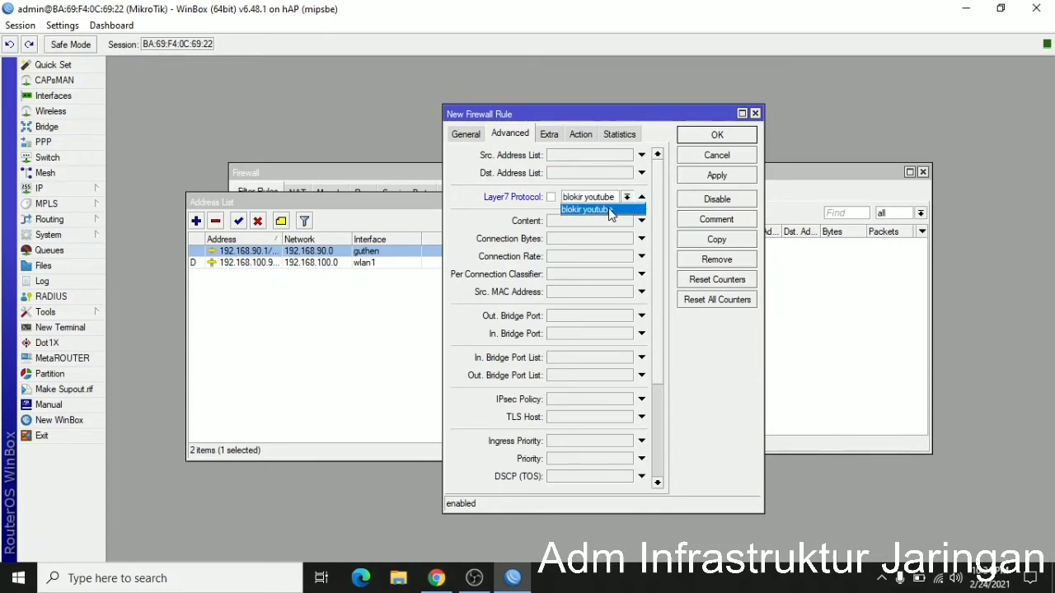
left_click(610, 210)
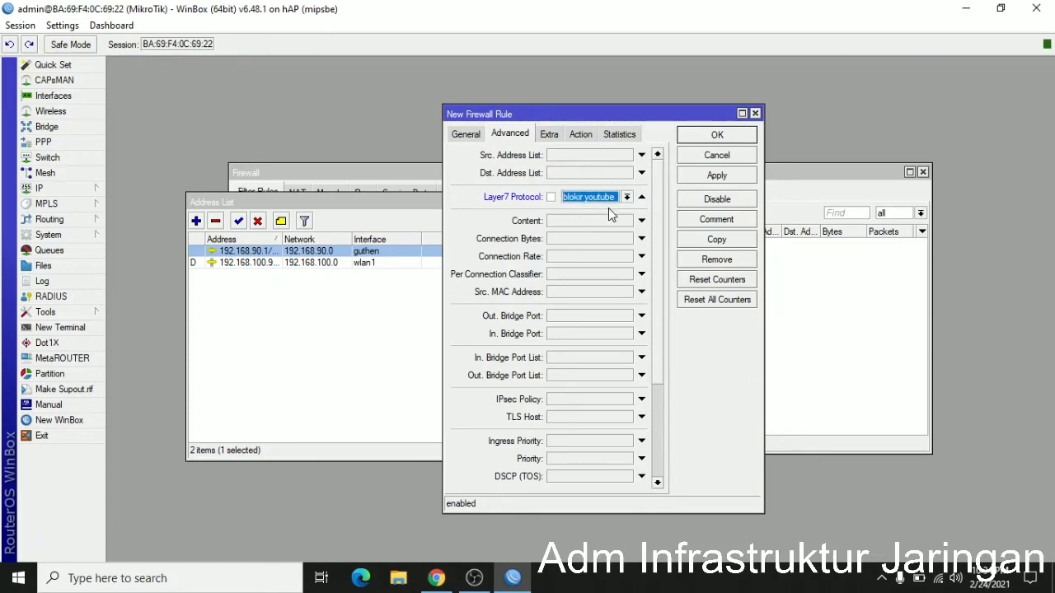
Step: Set the filter rule's action to drop and save the rule
left_click(582, 138)
left_click(588, 157)
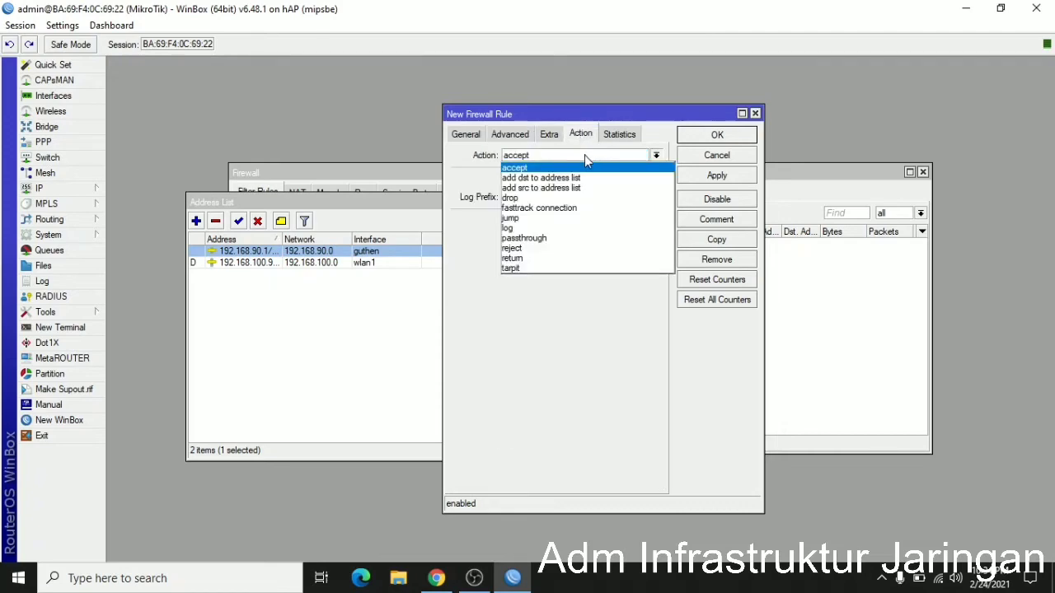
left_click(552, 203)
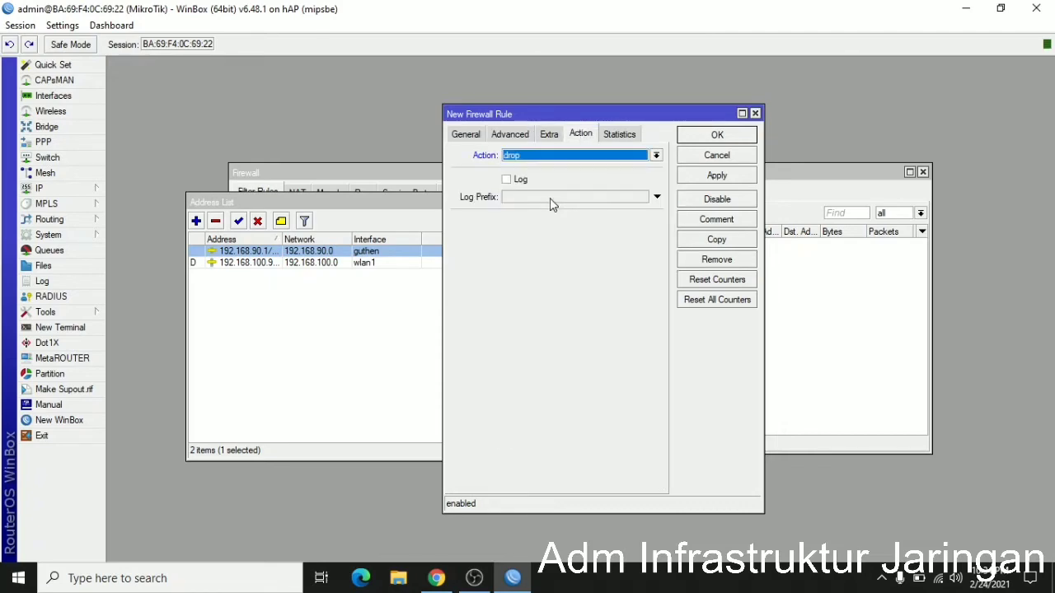
left_click(711, 176)
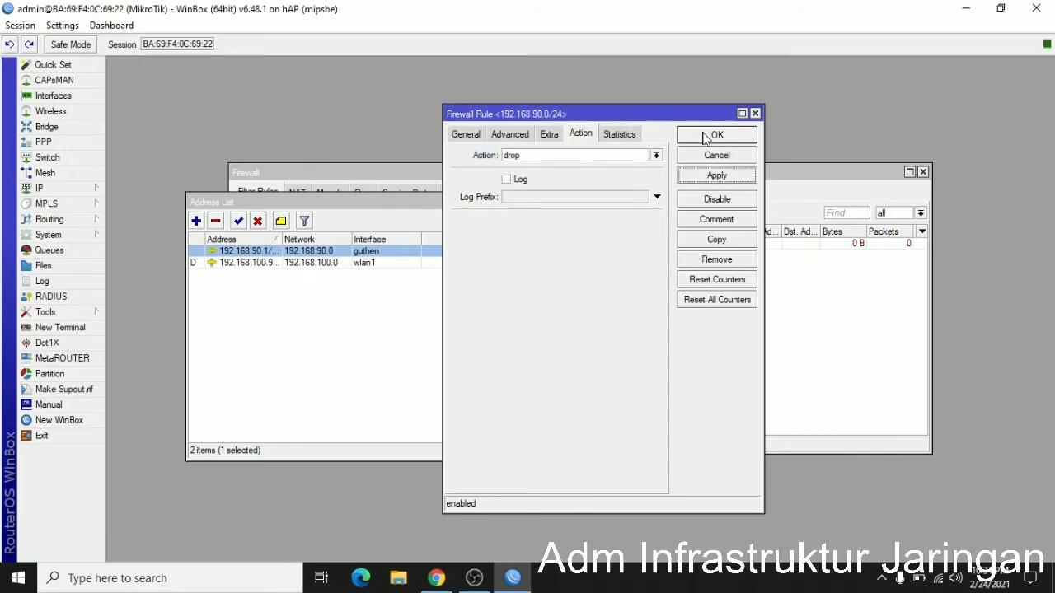
left_click(705, 137)
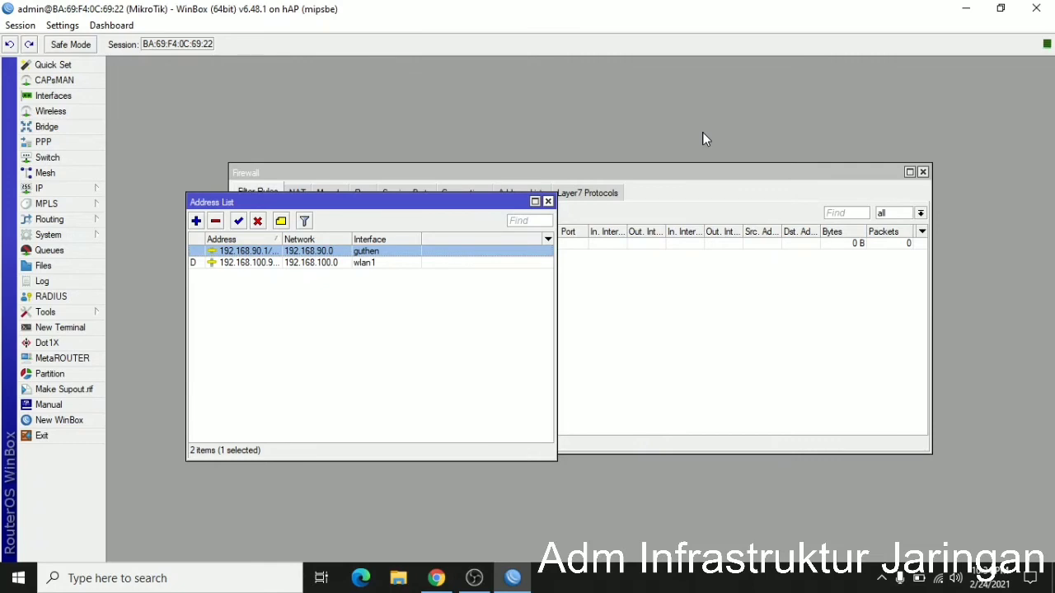
Step: Switch to Chrome, replace the open YouTube tab with a new one, test loading youtube.com, and close the tab
left_click(438, 580)
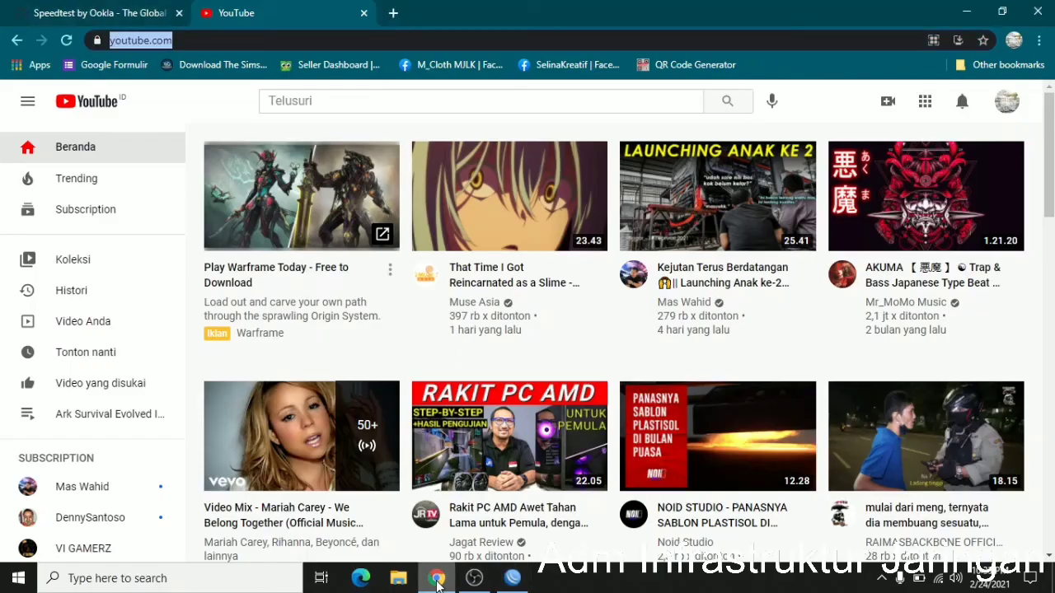
left_click(364, 14)
left_click(209, 13)
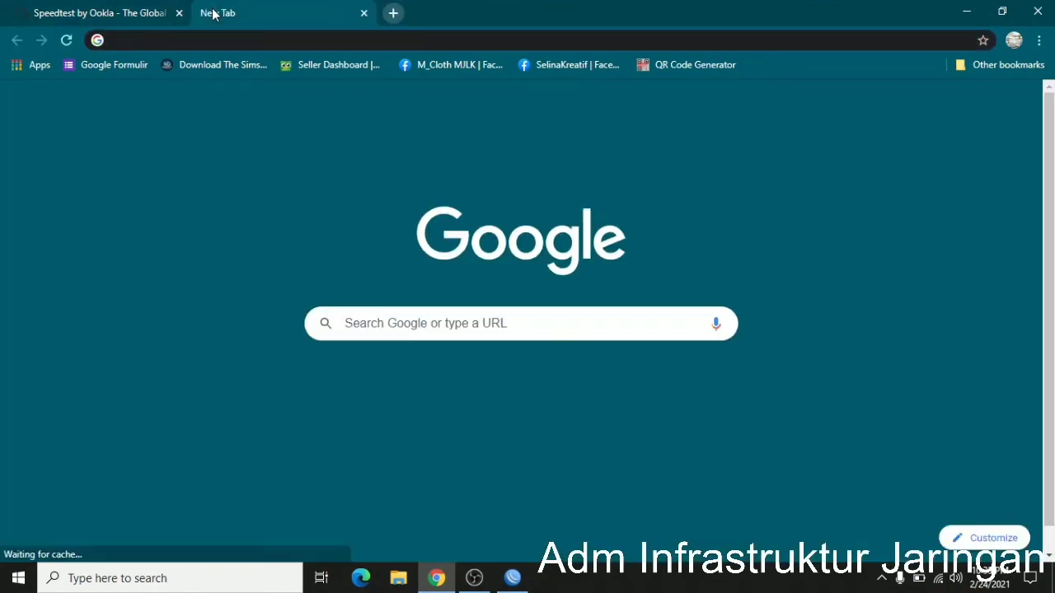
type("you")
key("Return")
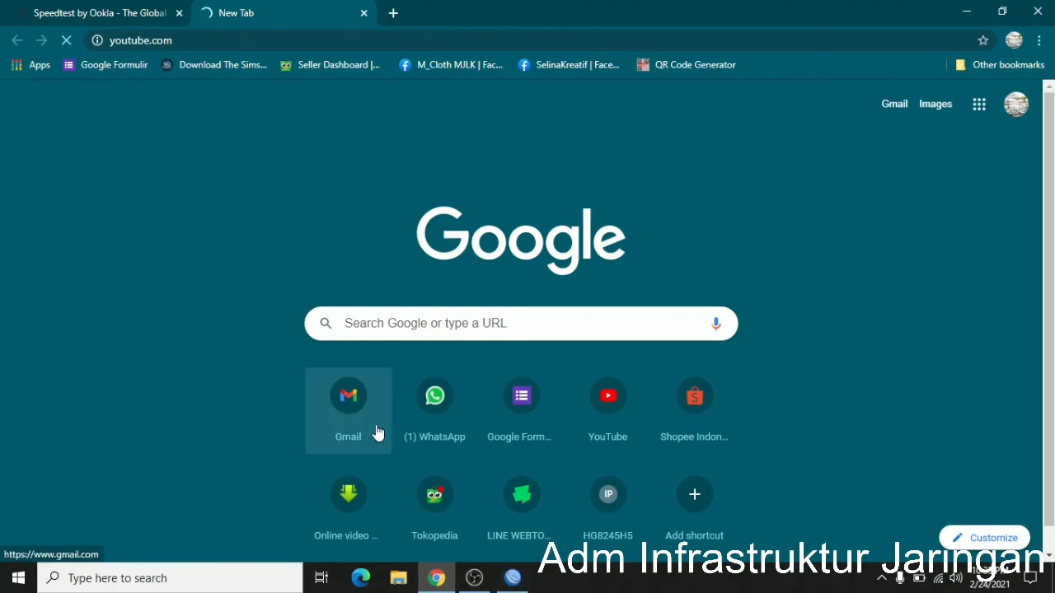
left_click(363, 14)
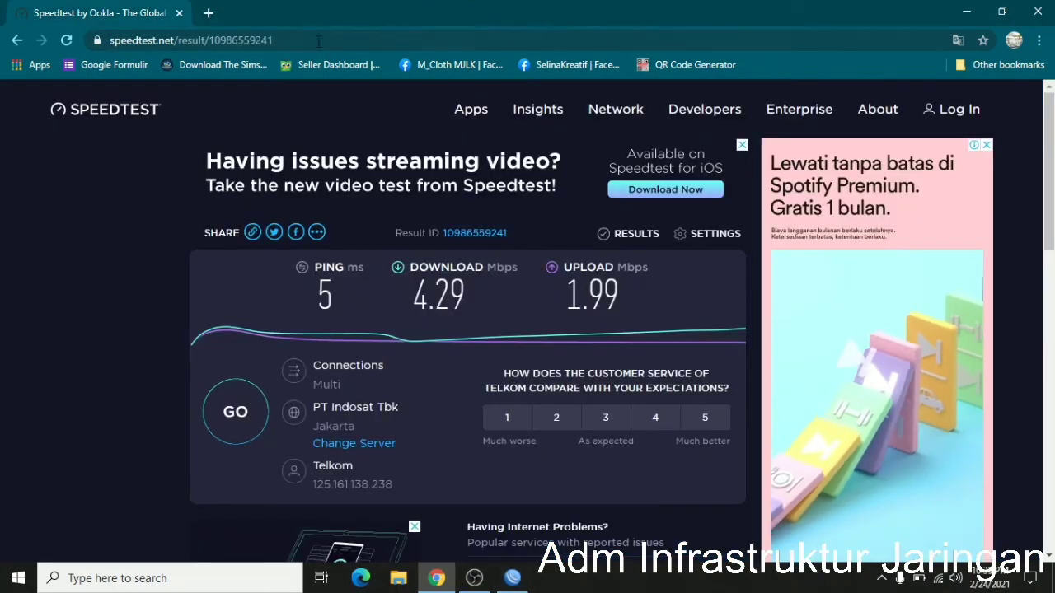
Step: Switch back to WinBox and disable the drop rule for the 192.168.90.0/24 network in the firewall filter rules
left_click(512, 578)
left_click(736, 269)
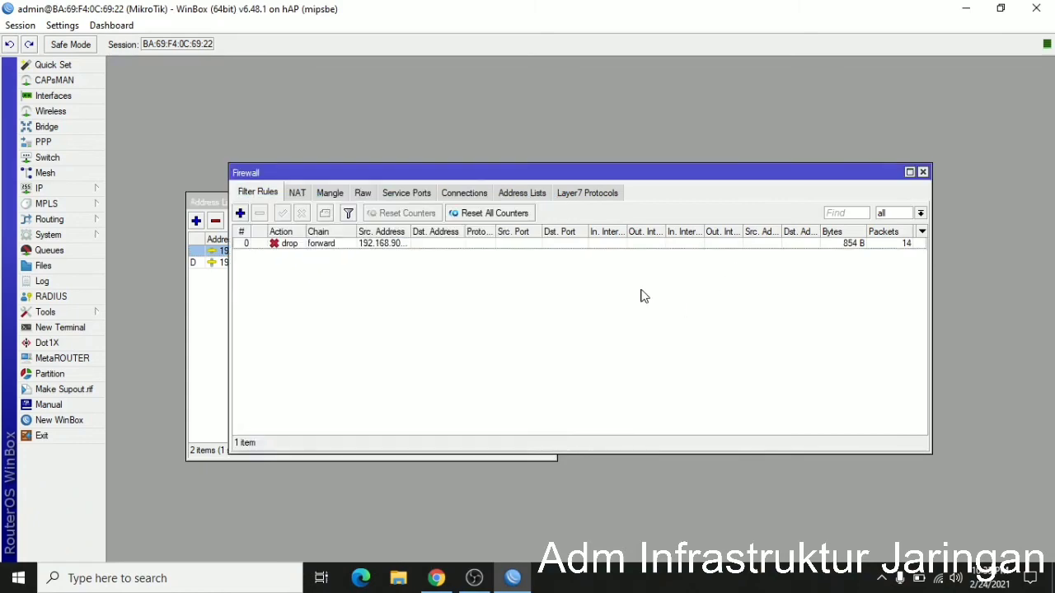
left_click(320, 249)
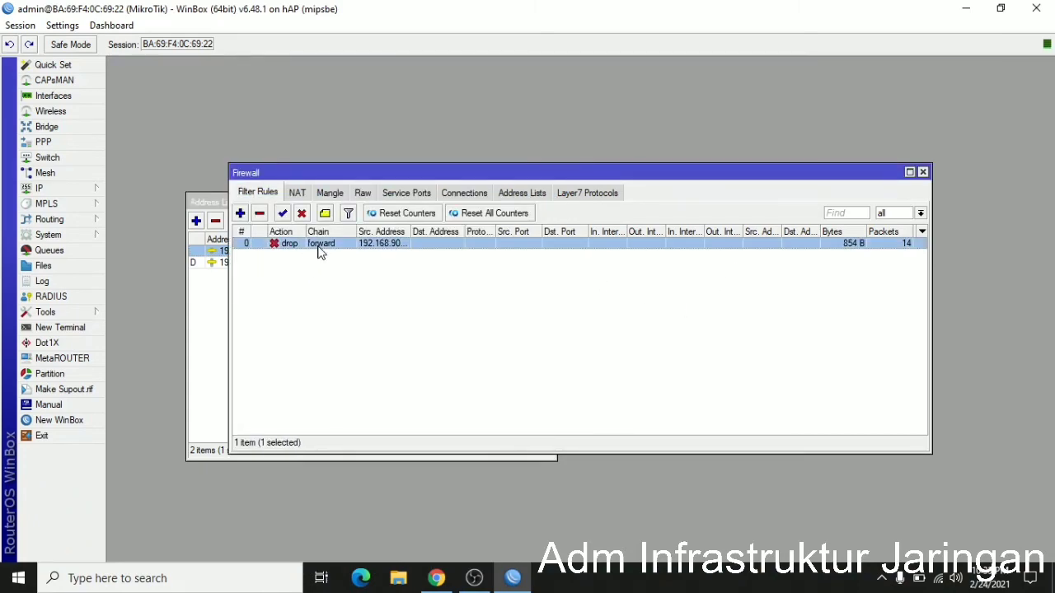
left_click(302, 213)
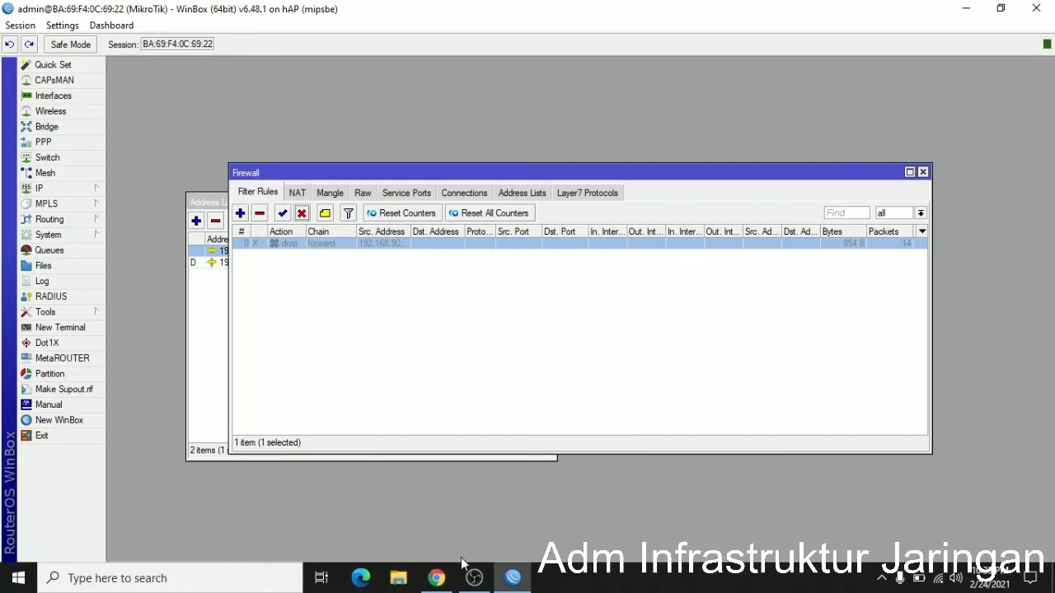
Step: Return to Chrome and load youtube.com in a new tab to test access with the drop rule disabled
left_click(436, 577)
left_click(213, 18)
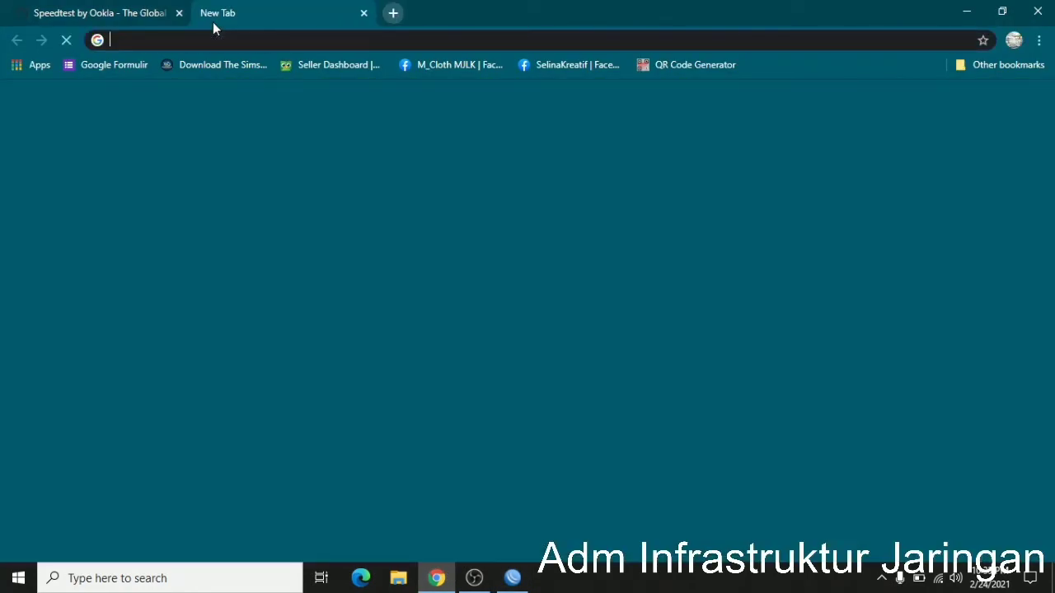
type("youtube.com")
key("Return")
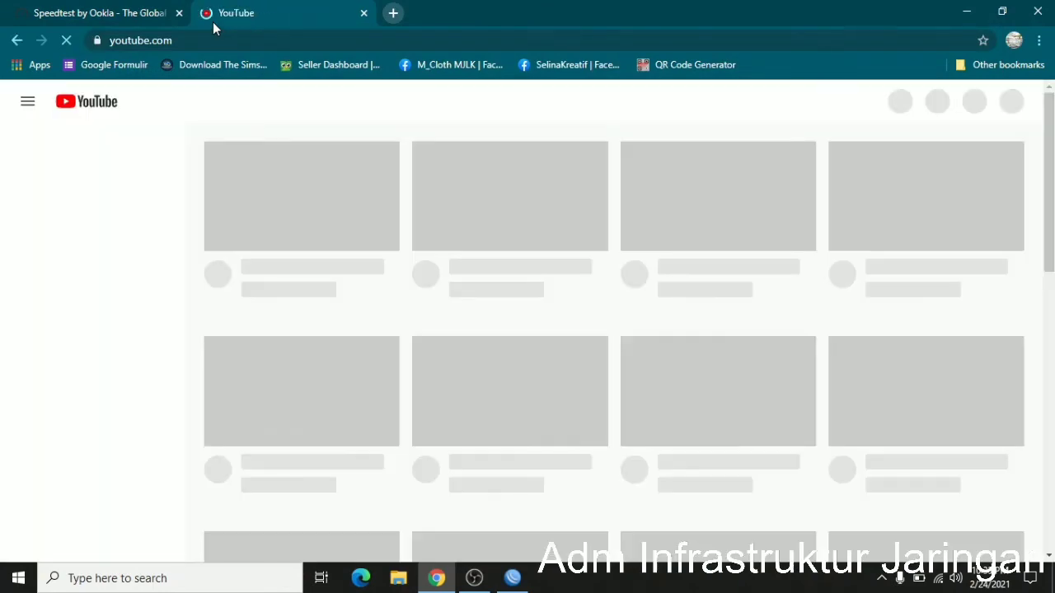